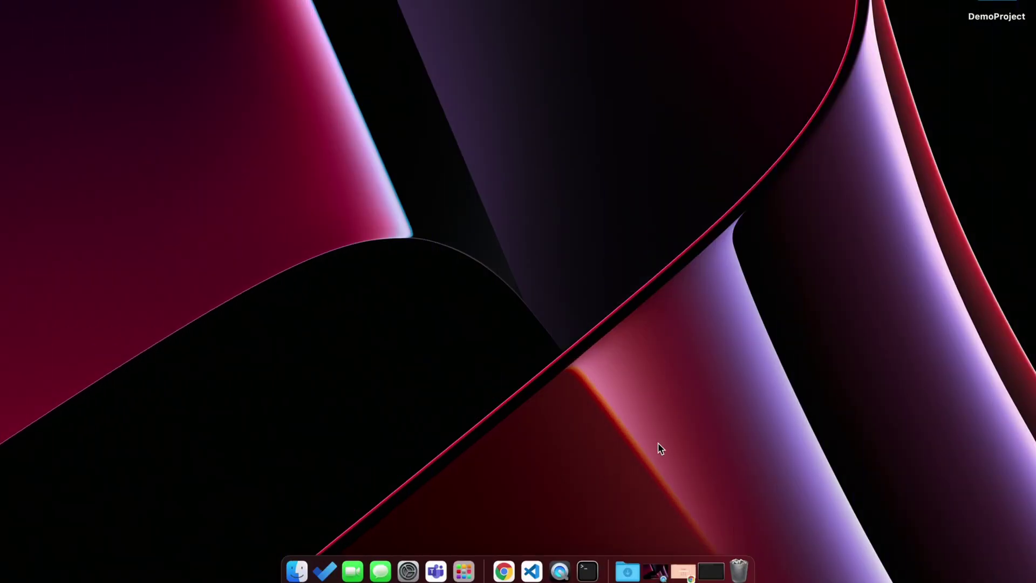
In Terminal, check DemoProject's git status and stage all changes with git add.
click(586, 571)
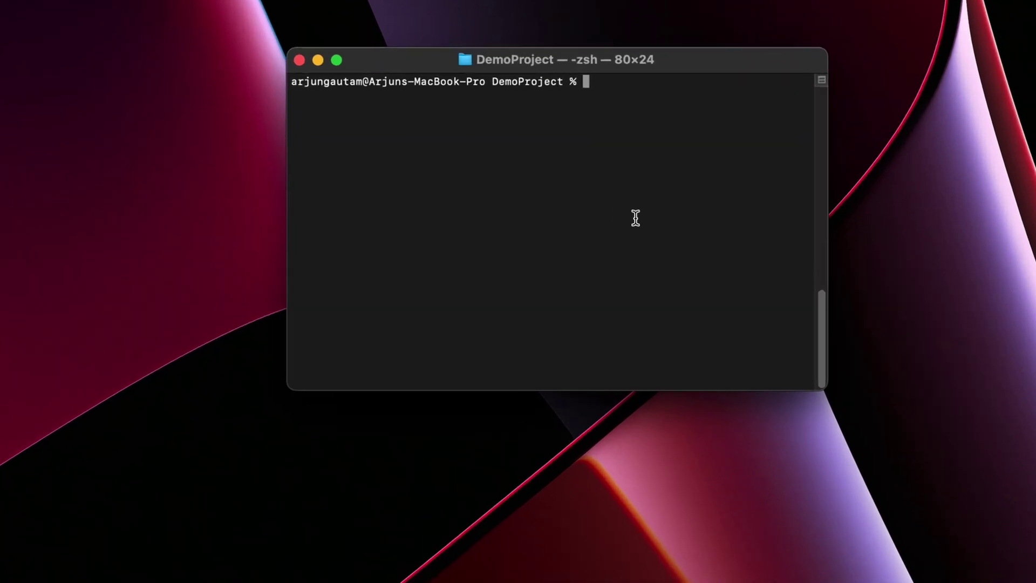
text(g)
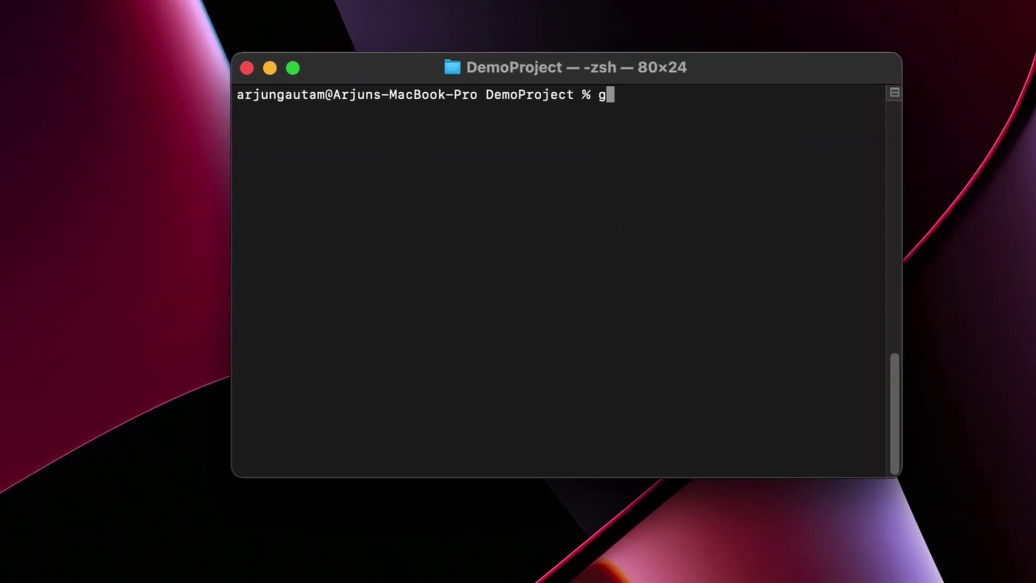
text(it status)
key(Return)
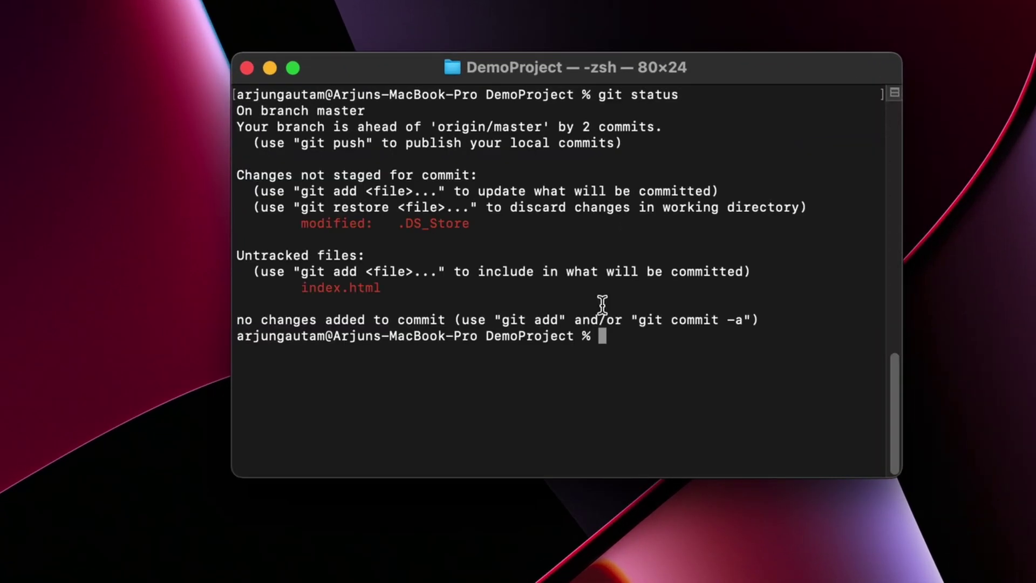
text(git a)
text(dd .)
key(Return)
text(gi)
Enter the git commit command with the message "changes", correcting typos.
key(BackSpace)
key(BackSpace)
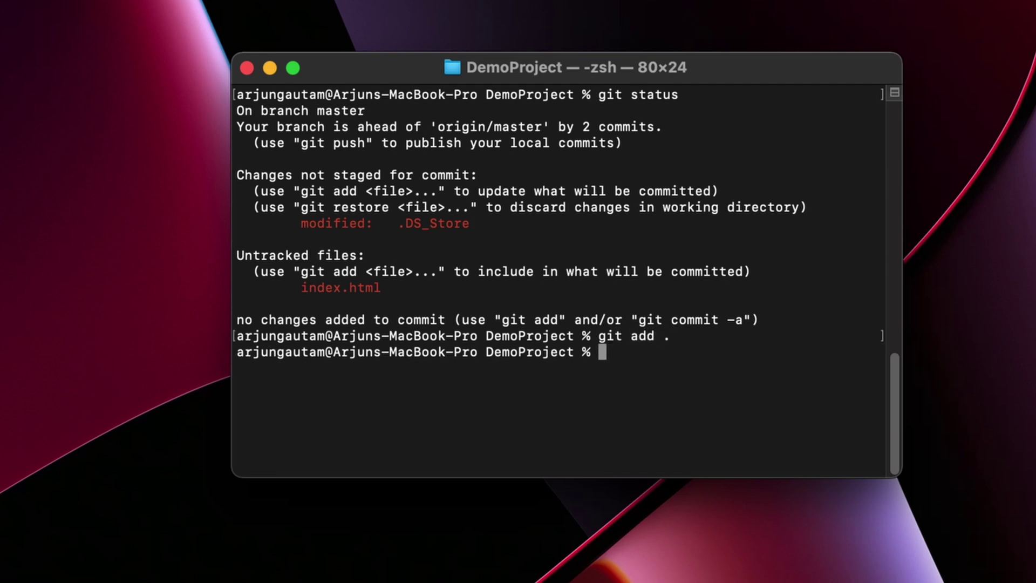
text(gti)
key(BackSpace)
key(BackSpace)
text(it )
text(commit -m )
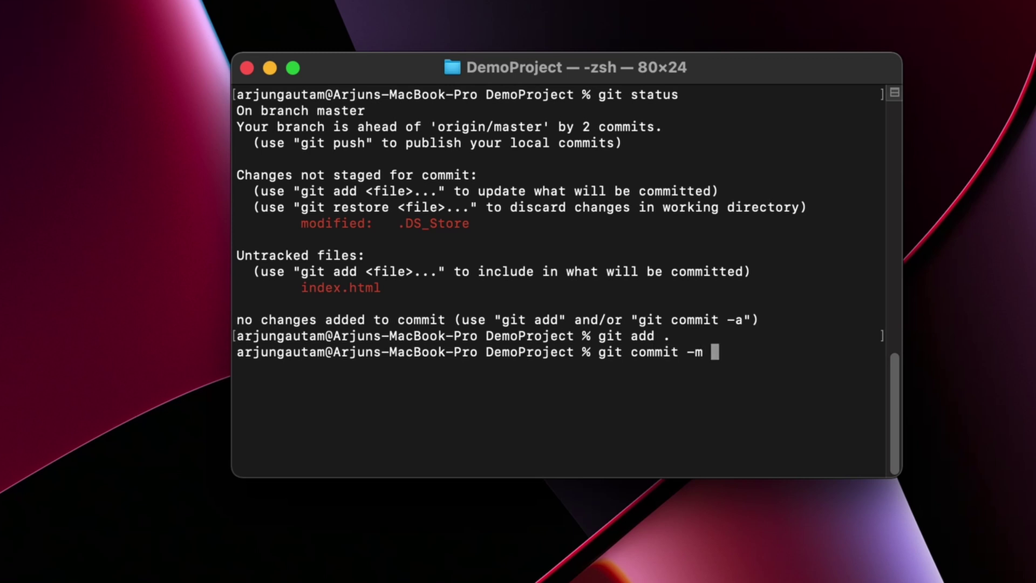
text("ch)
text(ag)
key(BackSpace)
text(nges")
Commit, try git push -u origin master with username and password, and highlight the password-removal error.
key(Return)
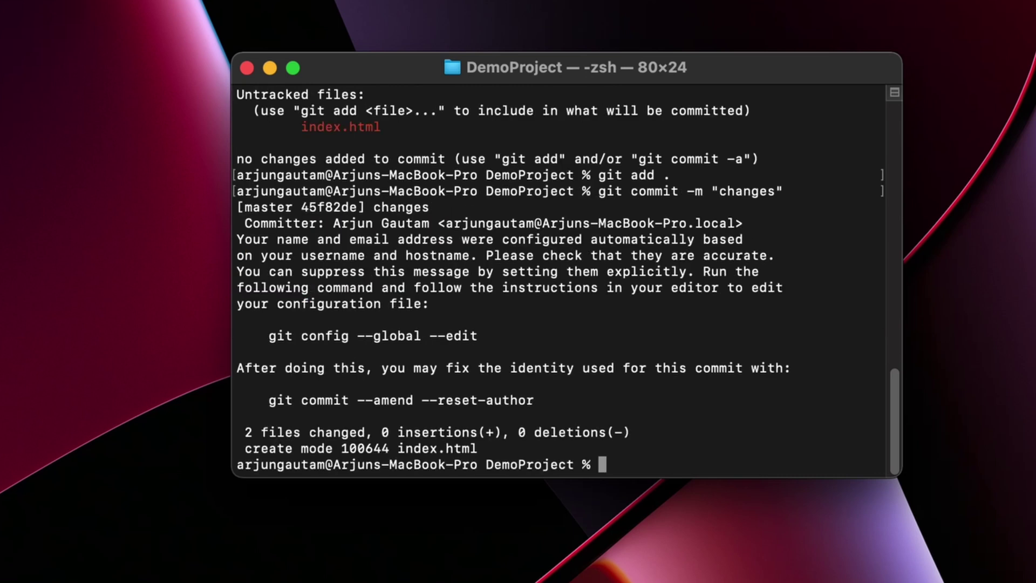
text(git push )
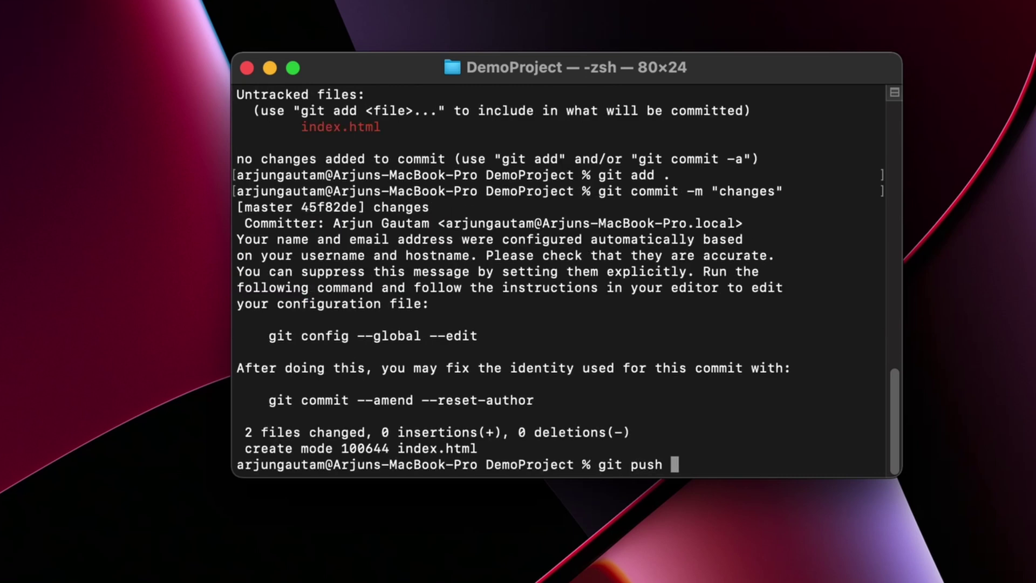
text(-u )
text(or)
text(igin master)
key(Return)
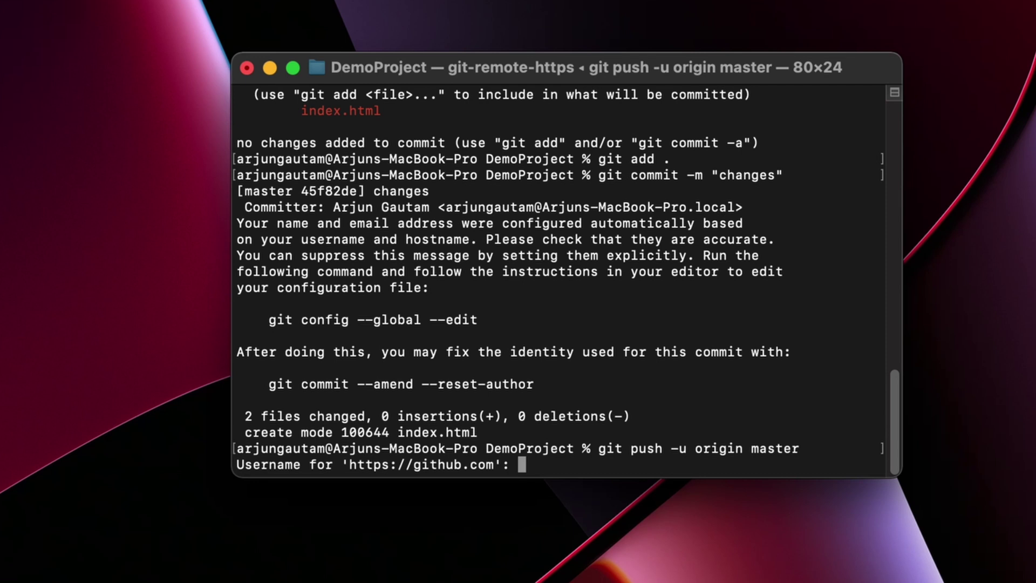
text(arjun)
text(codes)
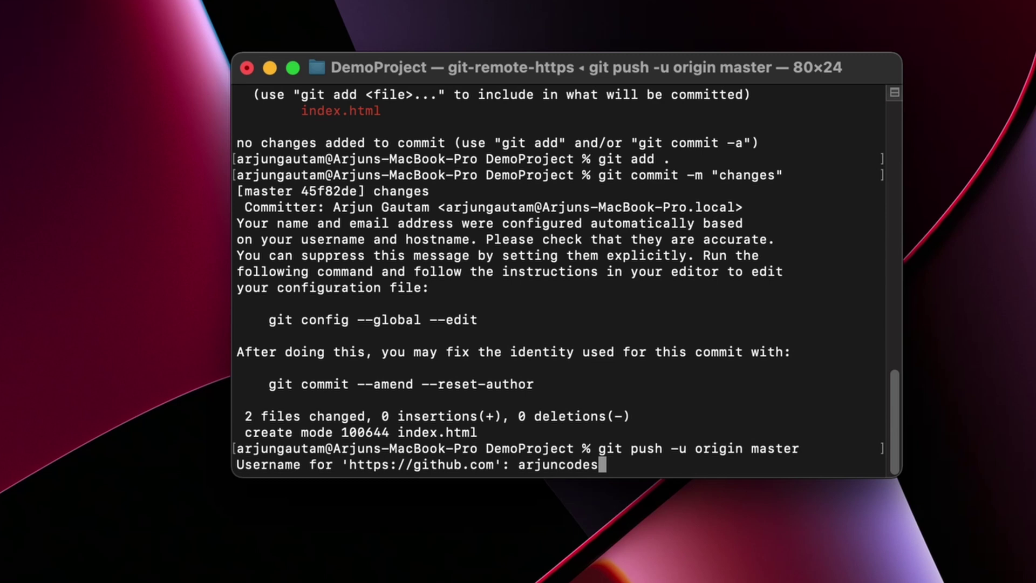
text(demo)
key(Return)
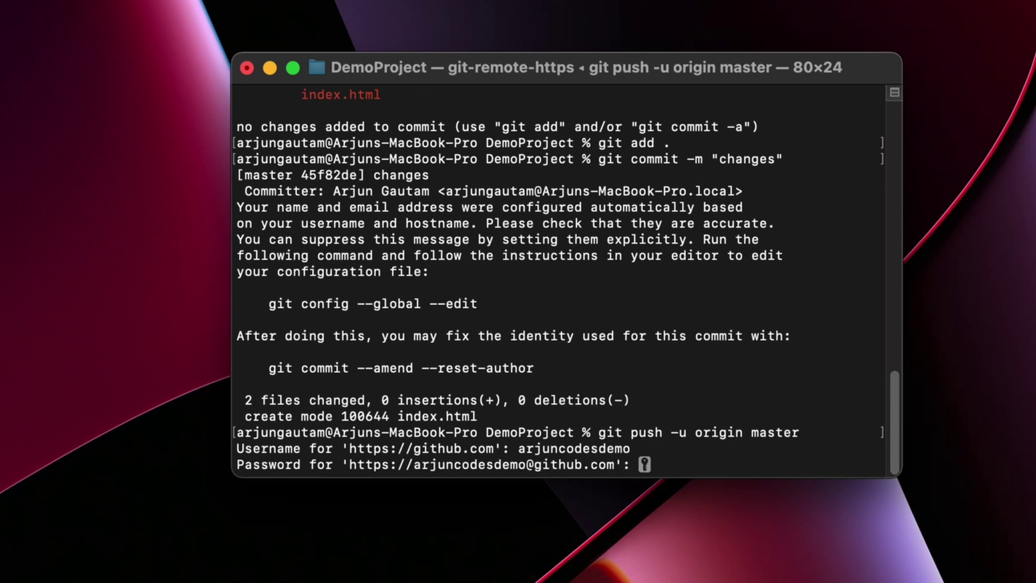
key(Return)
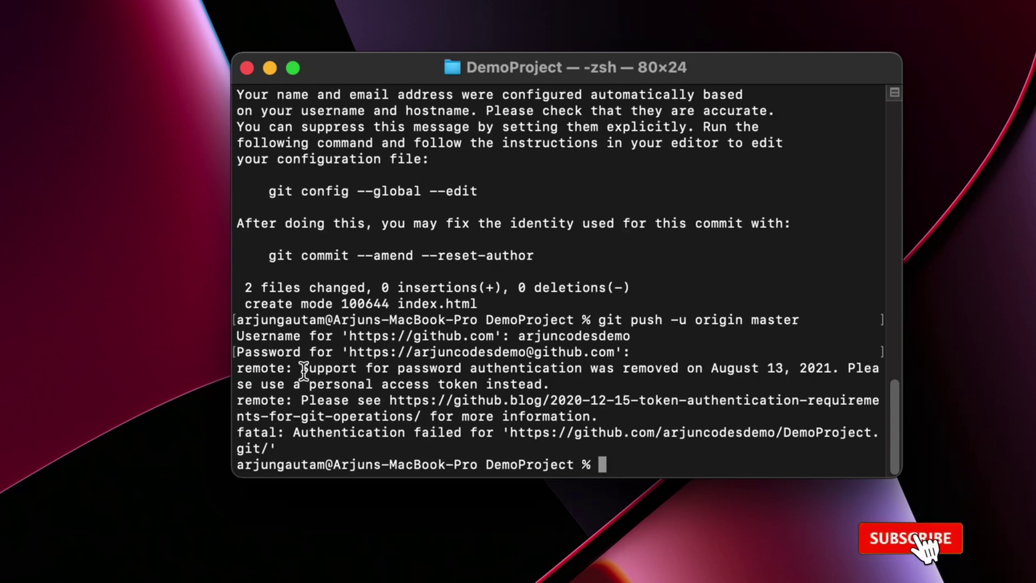
drag(301, 369, 832, 372)
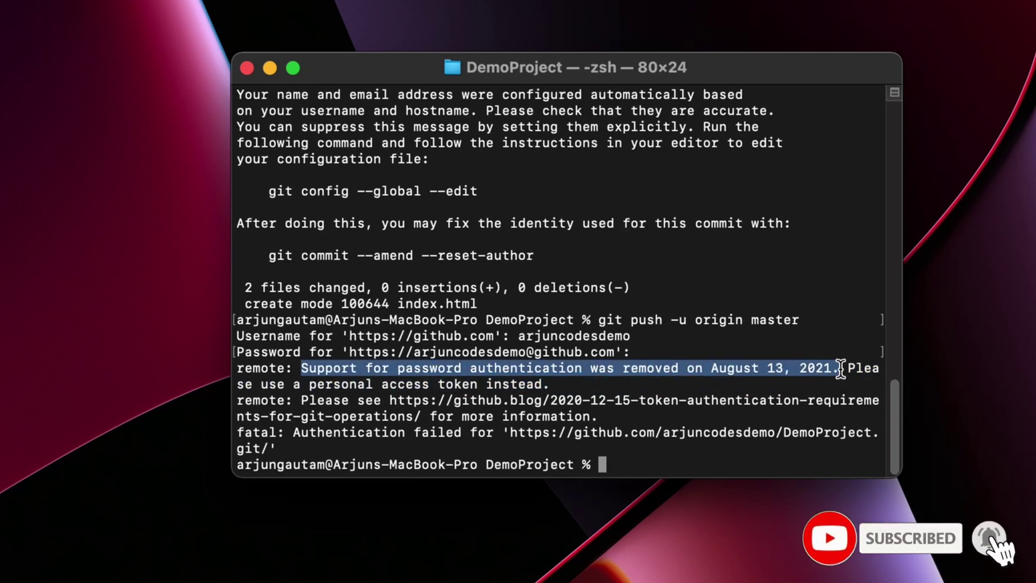
drag(831, 372, 841, 372)
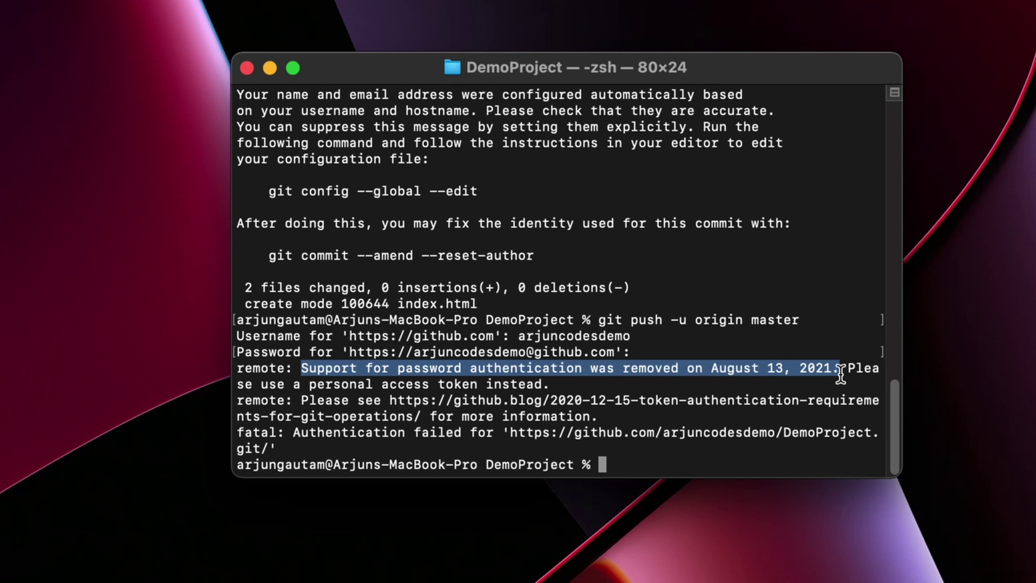
Open github.com in a new browser tab.
click(527, 566)
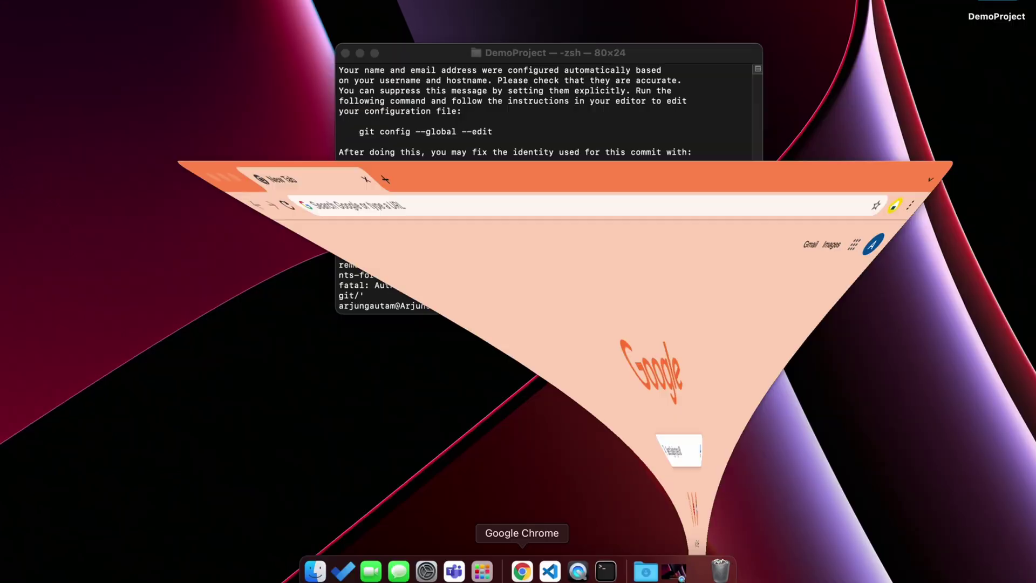
key(super+t)
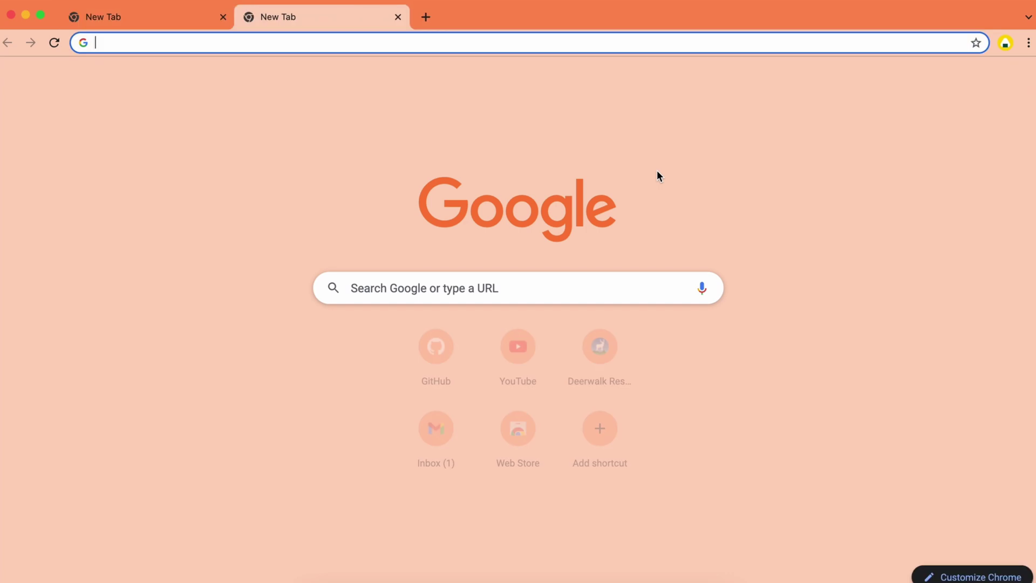
text(fgit)
key(BackSpace)
key(BackSpace)
key(BackSpace)
text(gt)
key(BackSpace)
text(i)
key(Return)
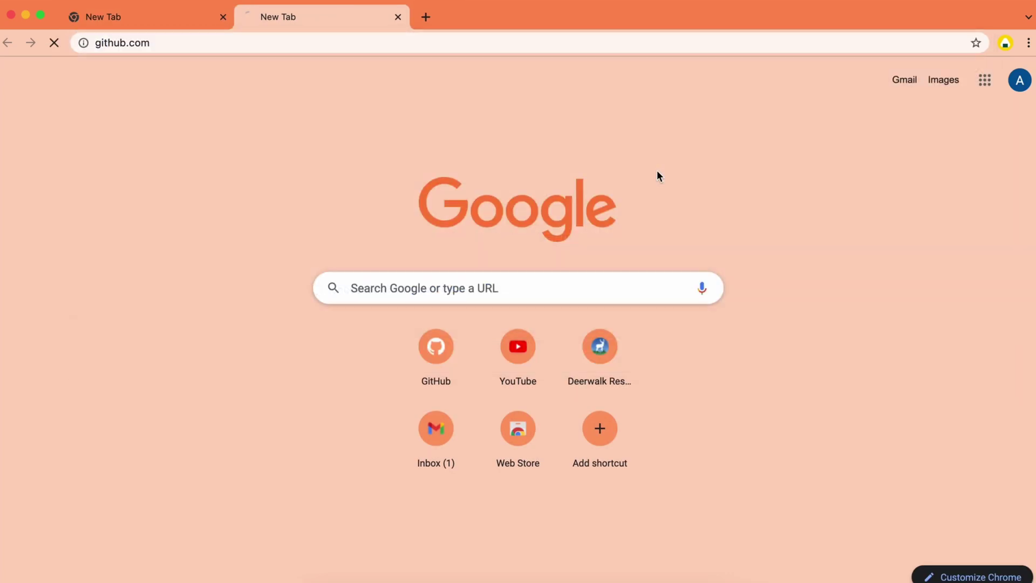
Go through the account menu's Settings and Developer settings to Personal access tokens.
click(997, 80)
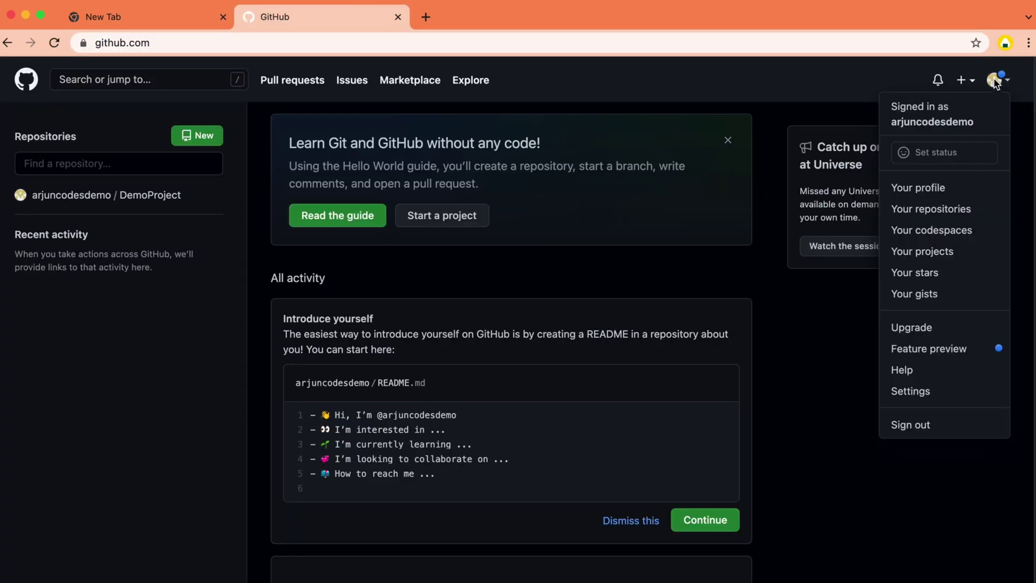
click(912, 390)
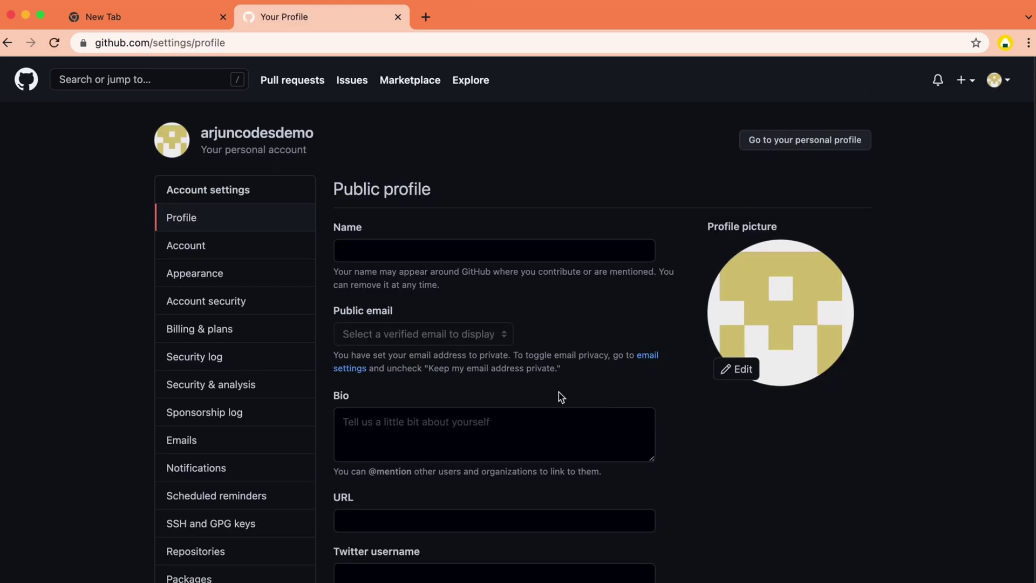
scroll(270, 419, down, 1)
scroll(271, 420, down, 3)
scroll(271, 419, down, 3)
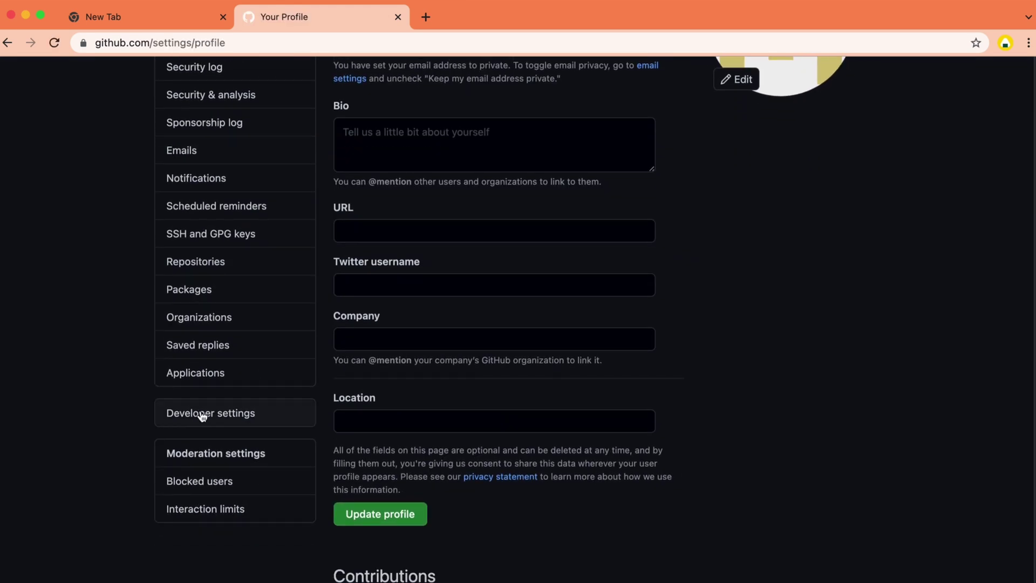
click(235, 415)
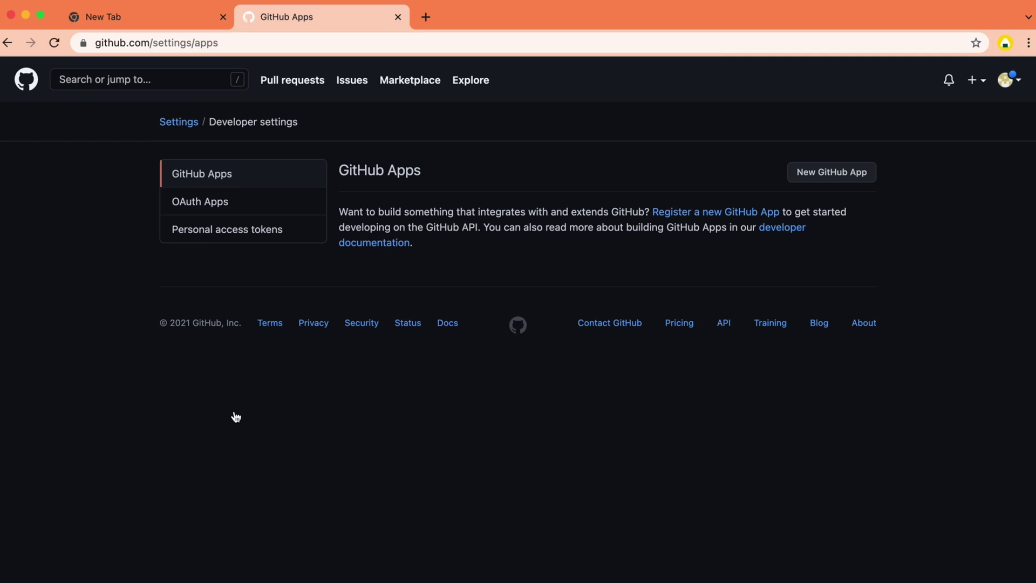
click(249, 231)
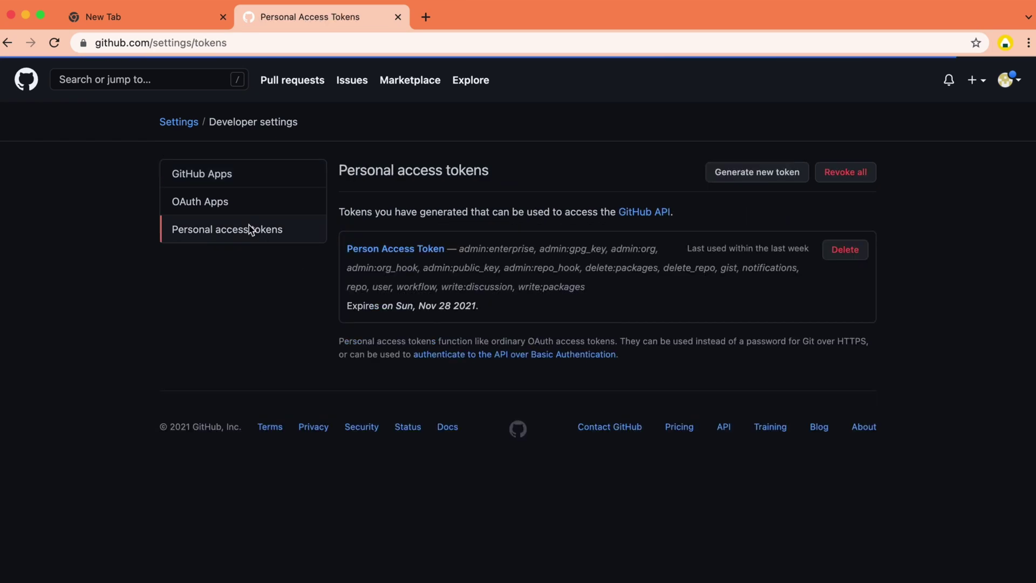
Start a new personal access token named Demo with No expiration.
click(791, 177)
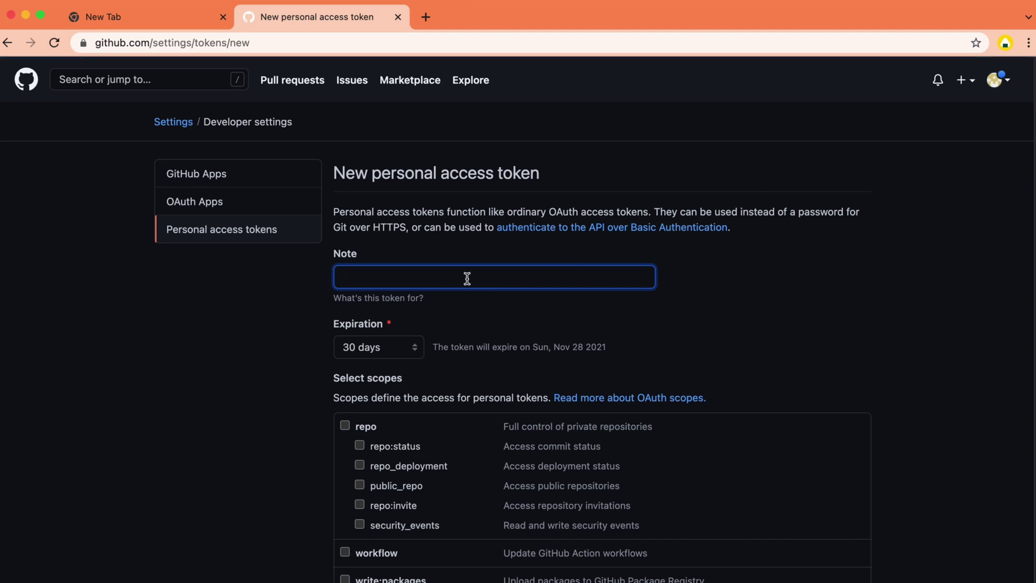
text(Demo)
click(374, 349)
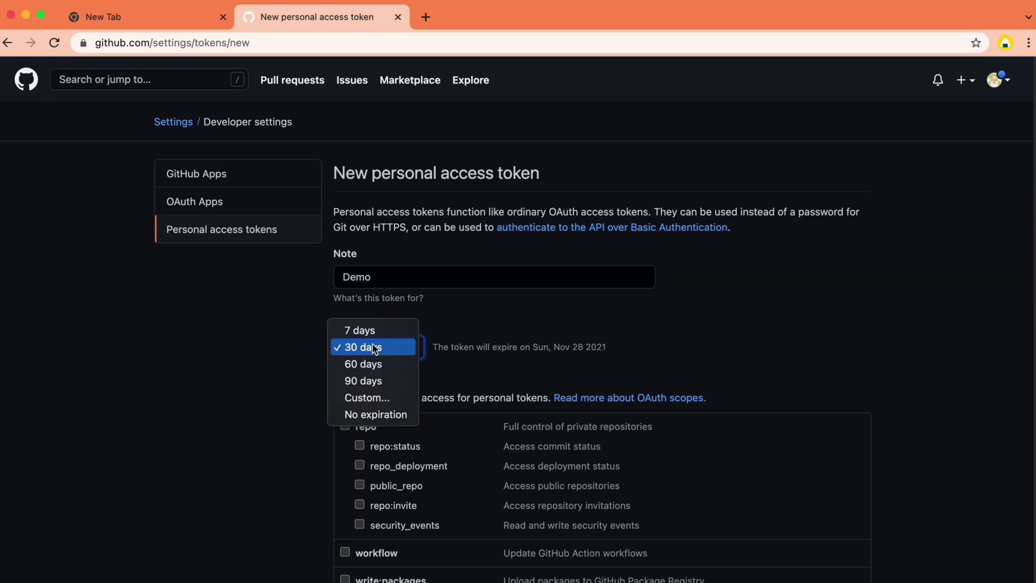
click(373, 419)
scroll(360, 419, down, 2)
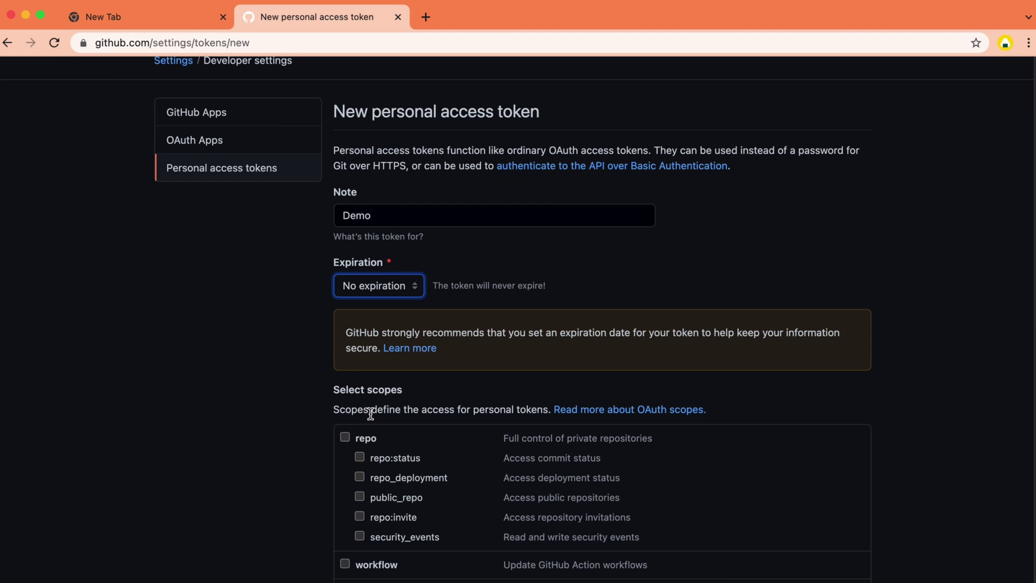
Grant every scope, including repo, workflow, write:packages and user, and generate the token.
click(346, 417)
scroll(344, 425, down, 3)
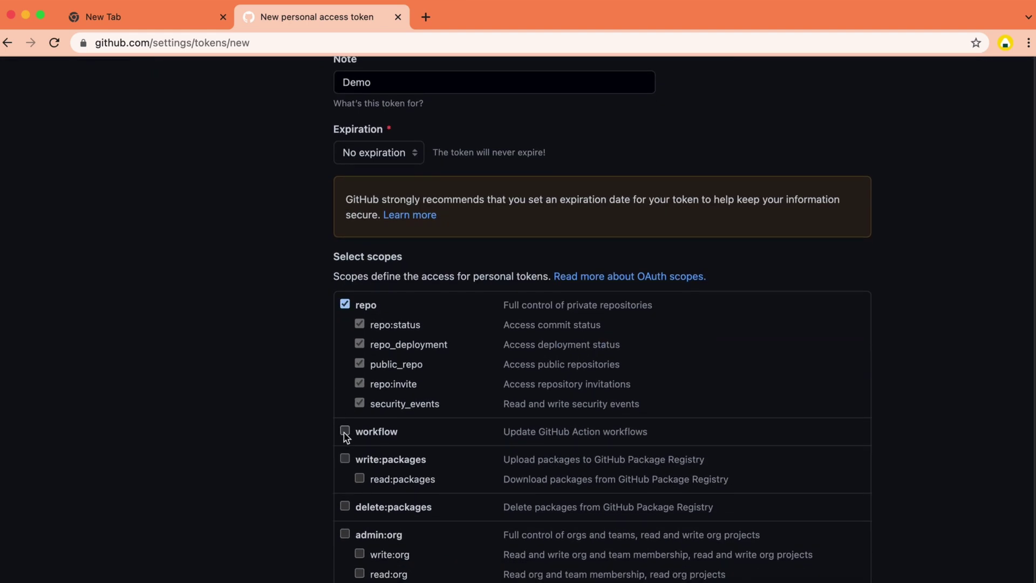
click(344, 431)
scroll(346, 433, down, 2)
click(345, 402)
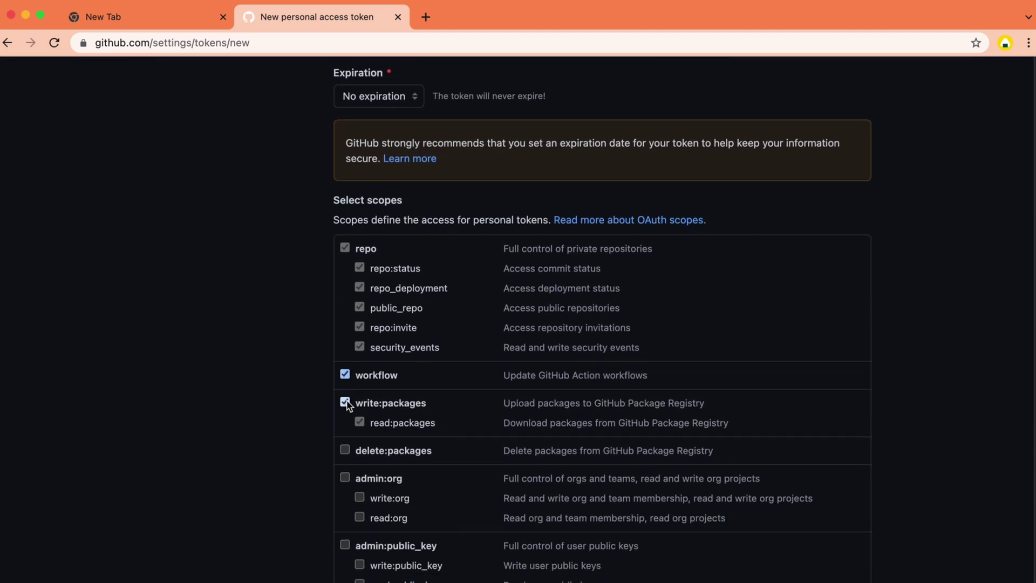
scroll(346, 402, down, 1)
click(345, 397)
scroll(345, 401, down, 1)
click(347, 475)
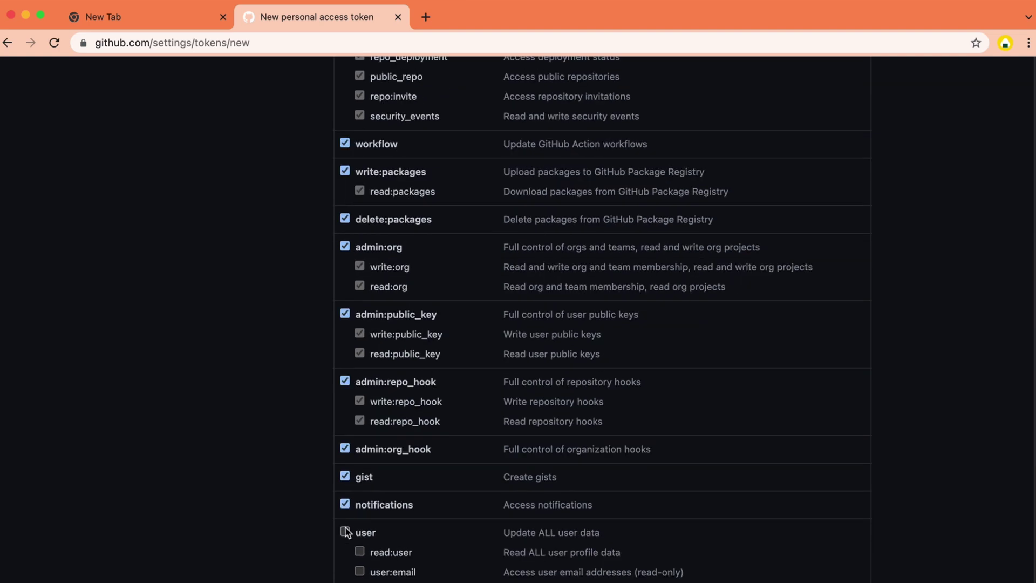
click(347, 532)
click(347, 497)
scroll(357, 564, down, 2)
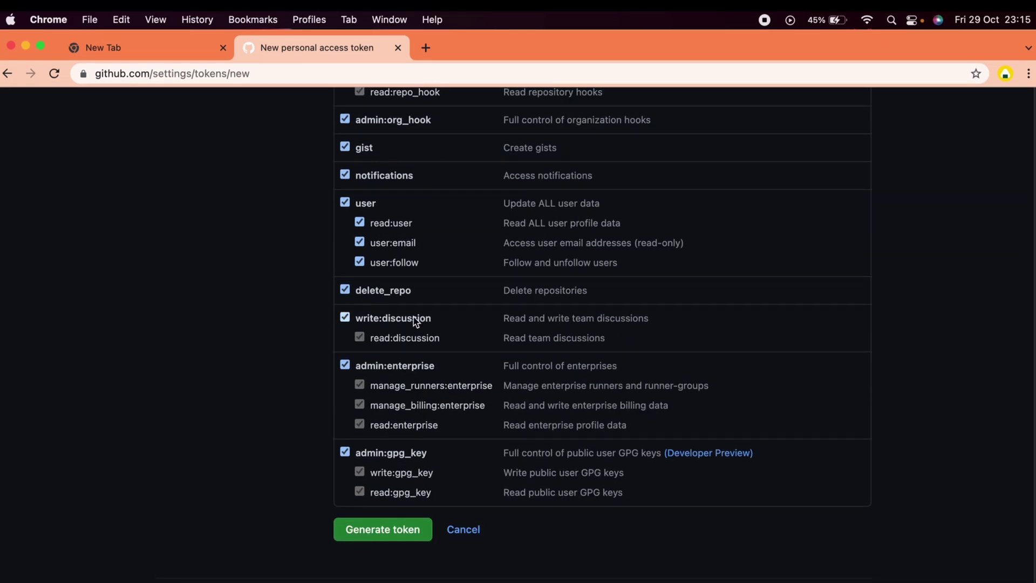
click(388, 541)
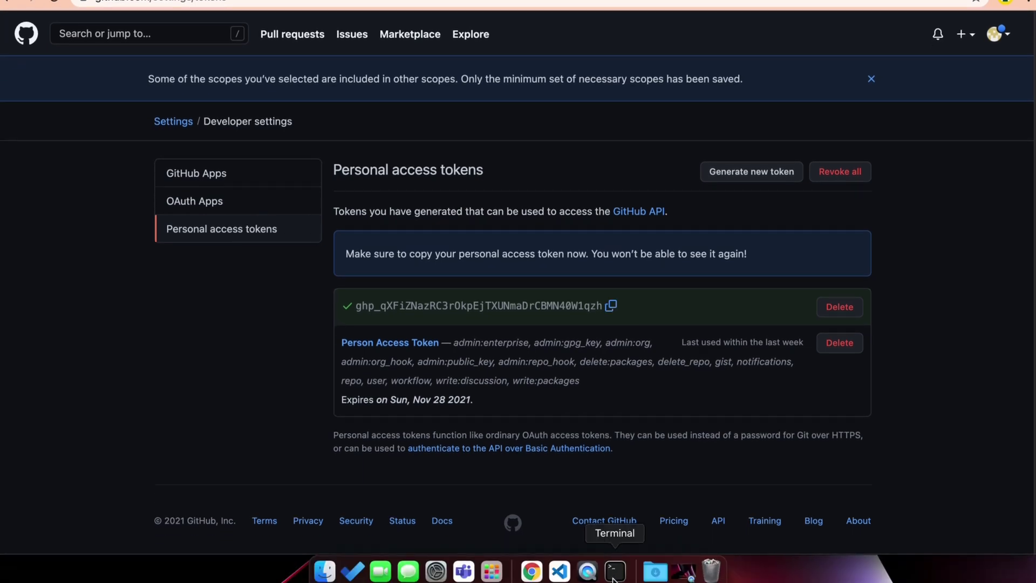
Rerun git push -u origin master, fixing the remote-name typo, and answer the username and password prompts.
click(614, 571)
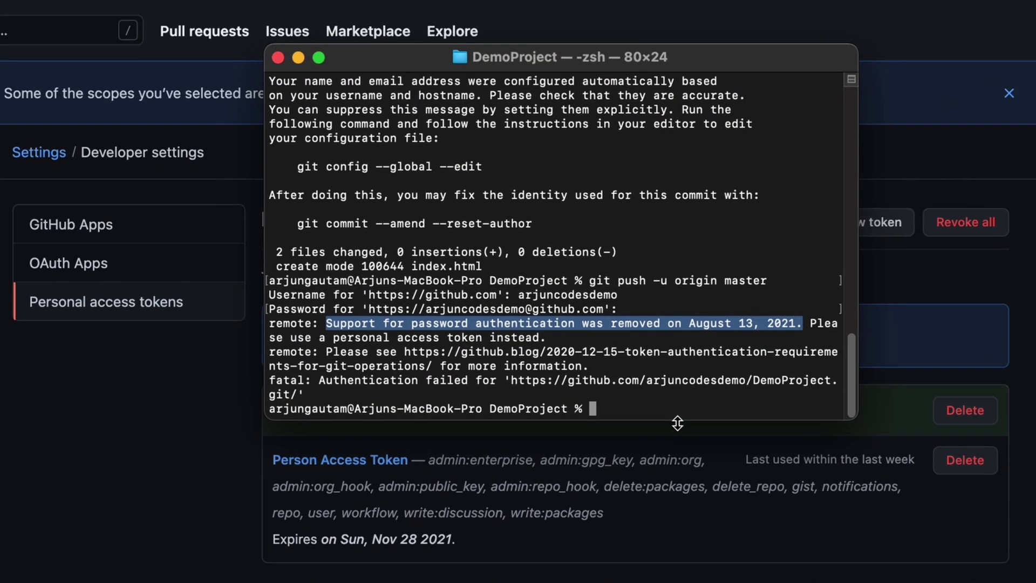
text(git push )
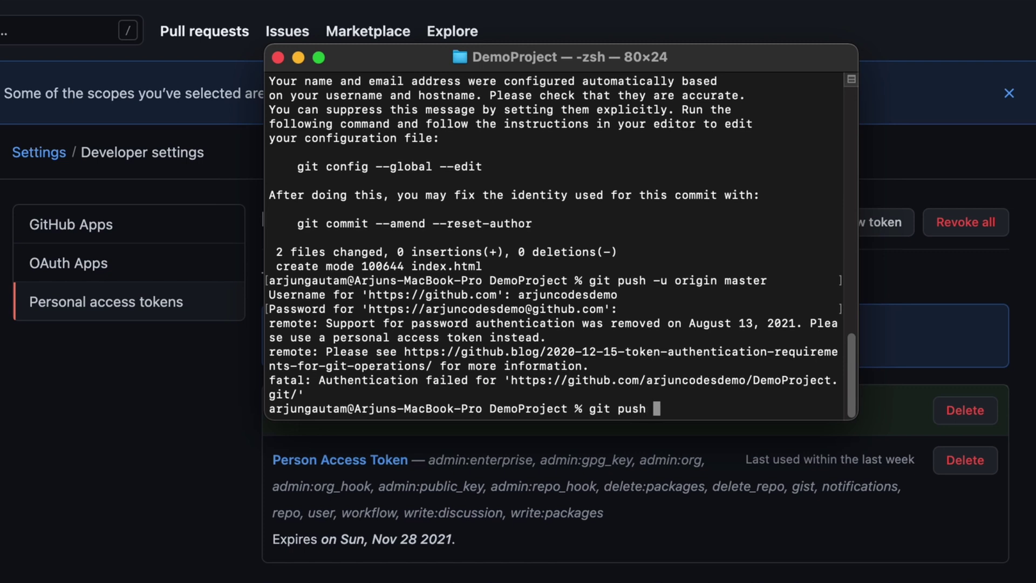
text(-u rogin)
key(BackSpace)
key(BackSpace)
key(BackSpace)
key(BackSpace)
key(BackSpace)
text(orig)
text(in mas)
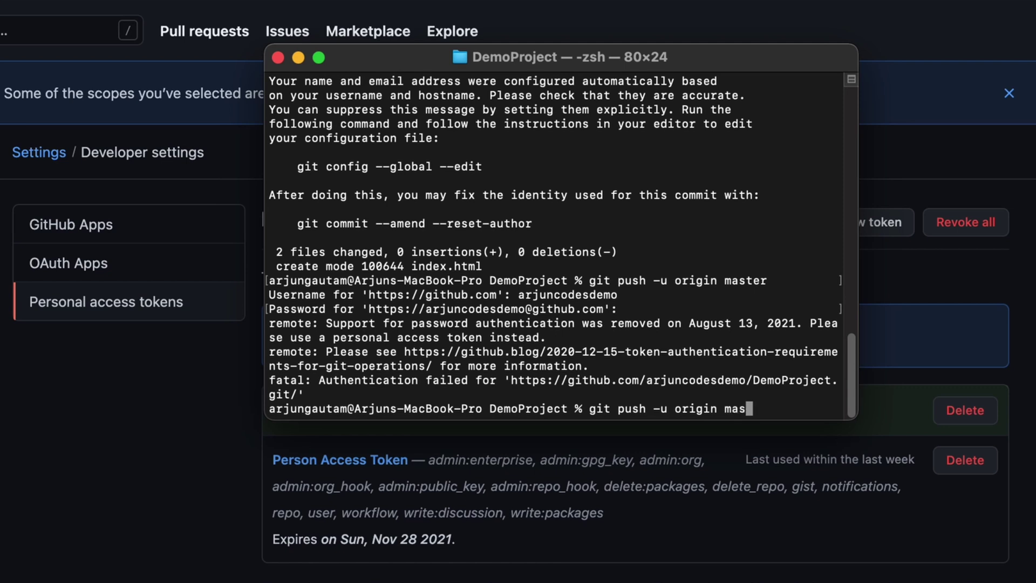
text(ter)
key(Return)
text(ar)
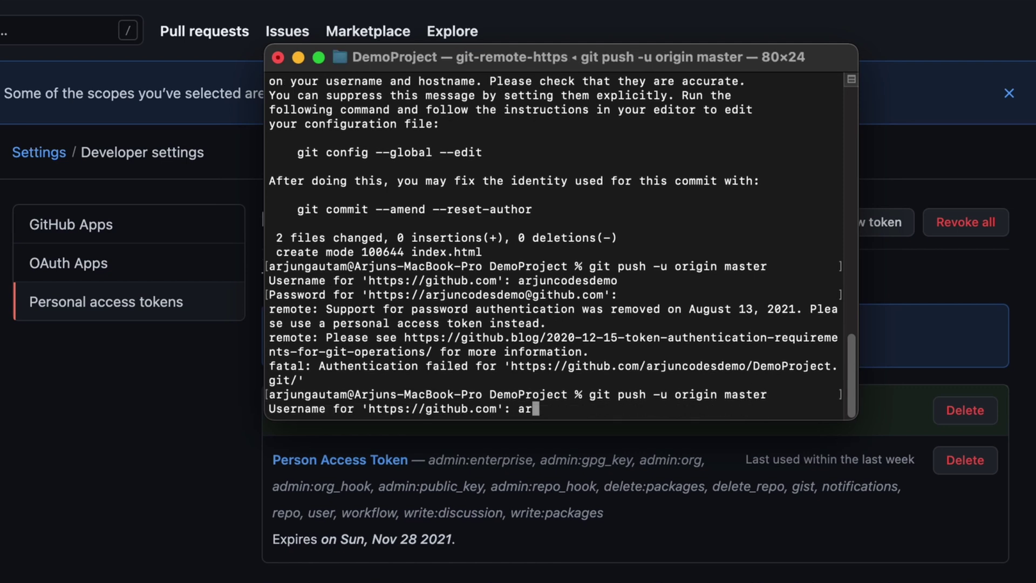
text(junco)
text(desdemo)
key(Return)
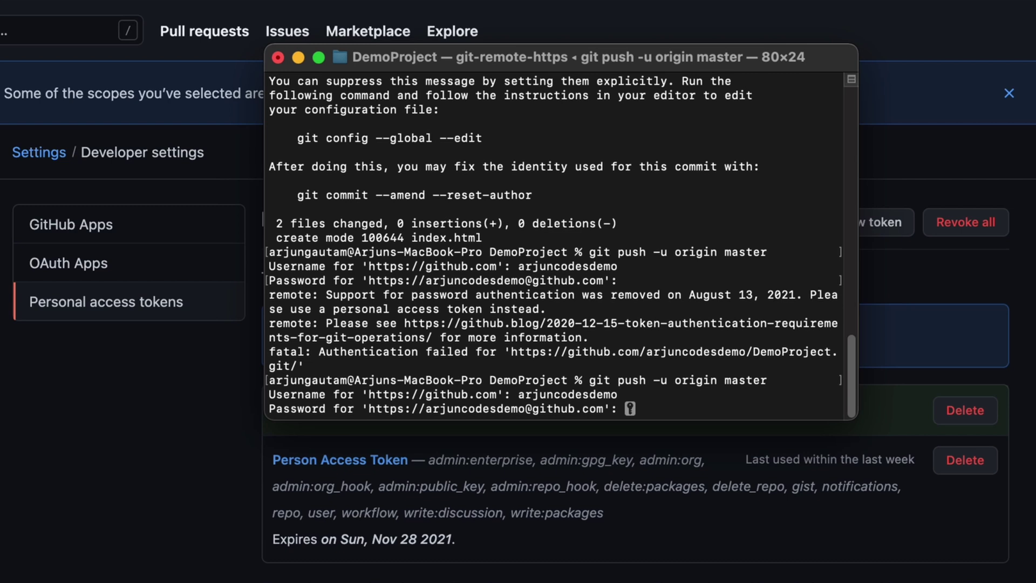
key(Return)
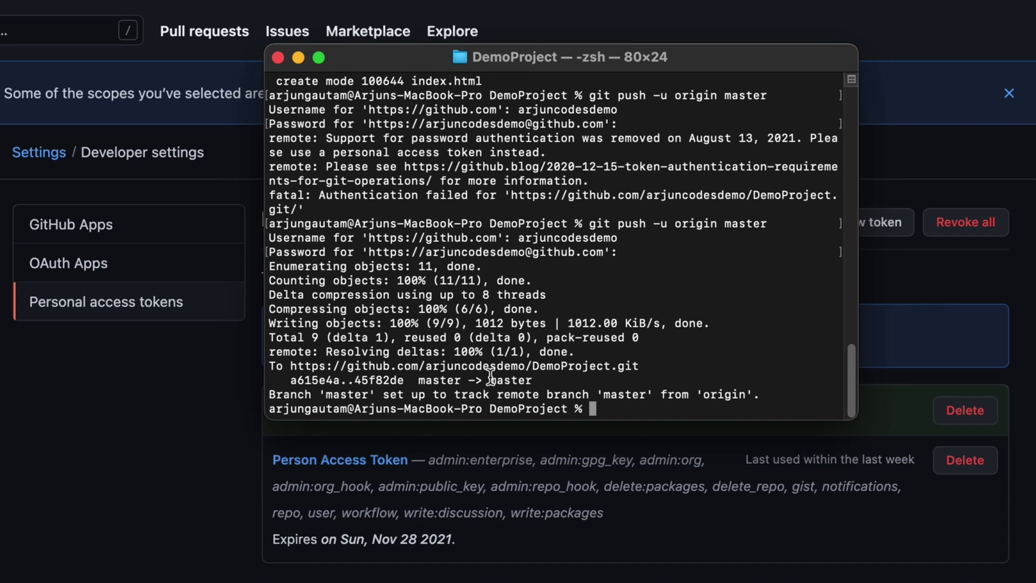
Highlight the master -> master output line confirming the push from a615e4a to 45f82de.
drag(418, 381, 535, 380)
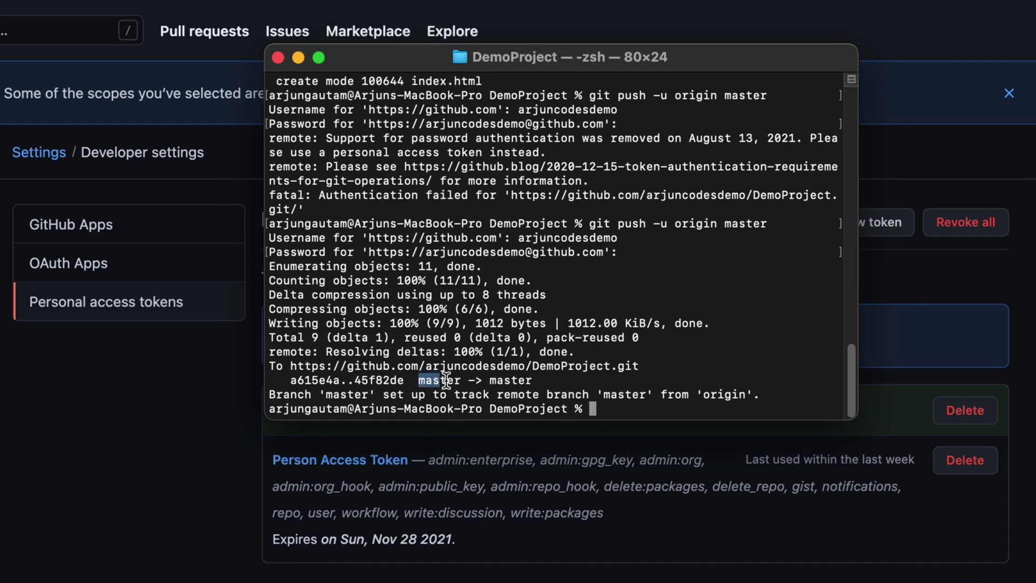